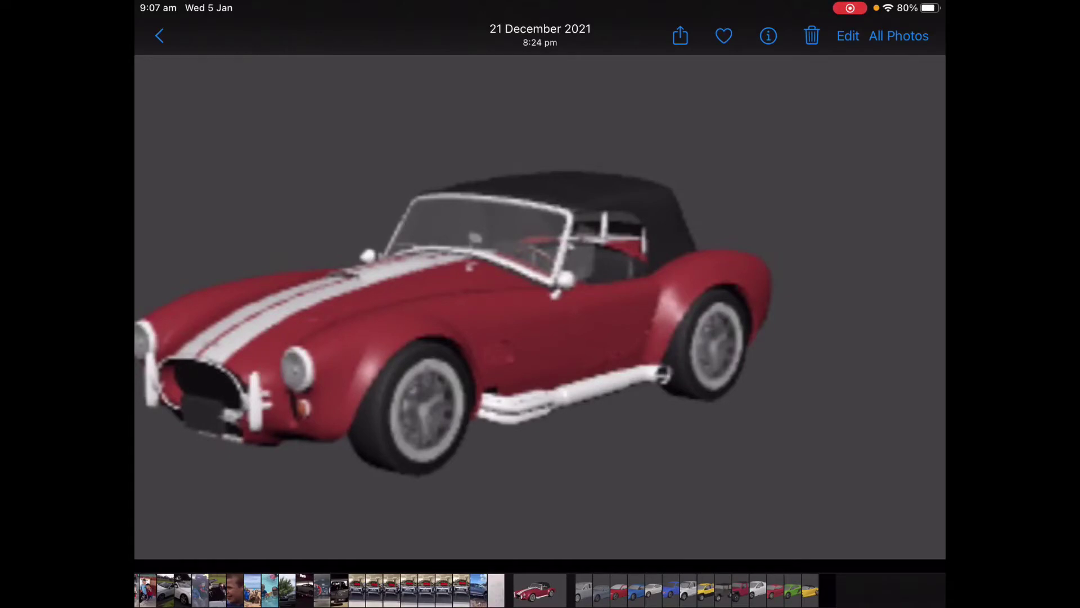
# Advance three photos, past the grey sedan and red coupe, to the blue sports coupe.
pyautogui.press('Right')
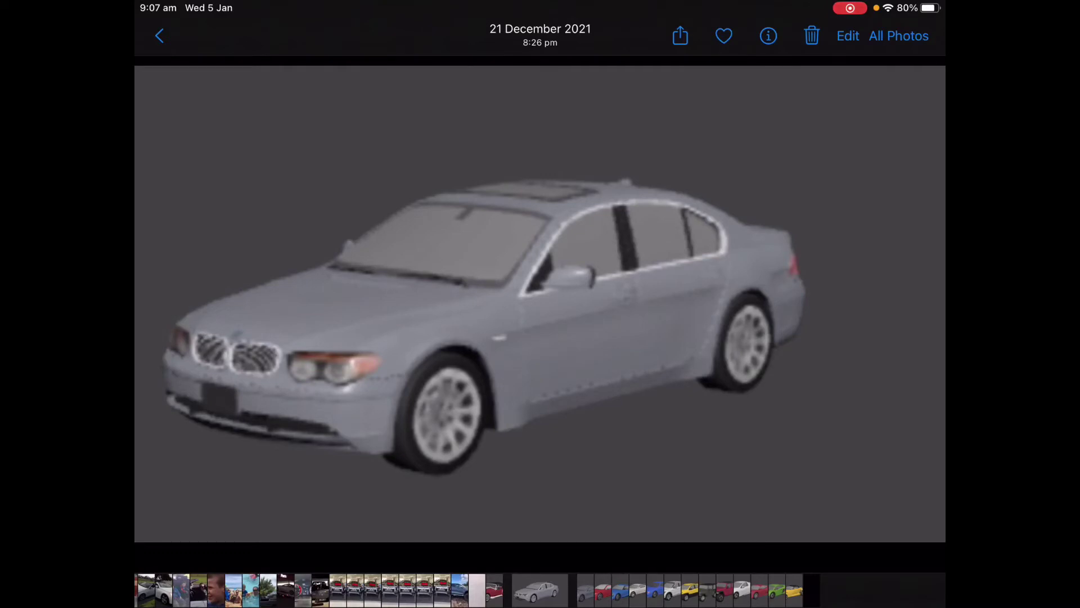
pyautogui.press('Right')
pyautogui.press('Right')
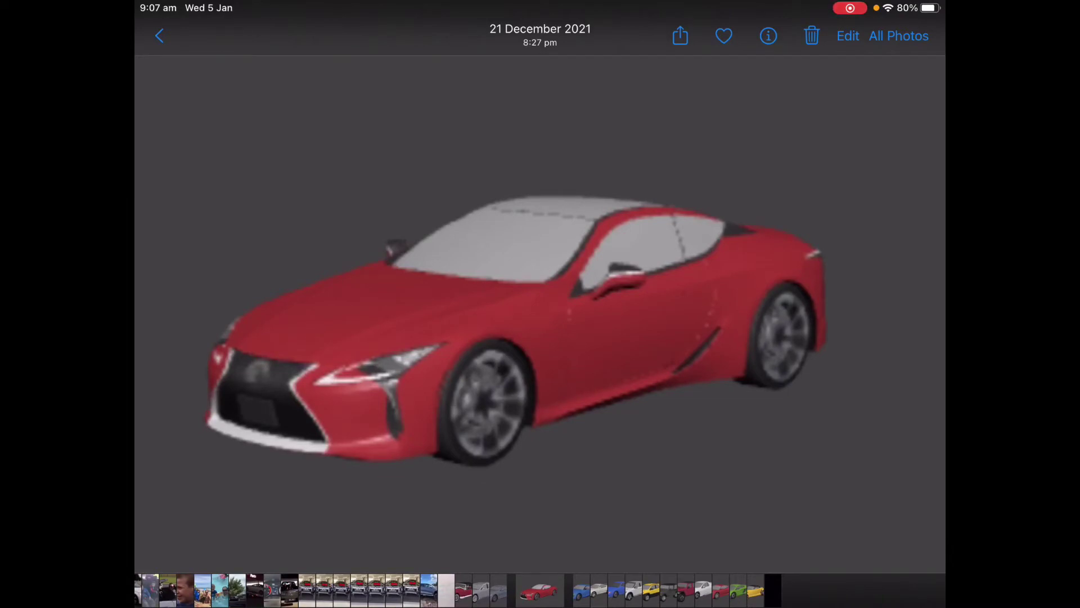
pyautogui.press('Right')
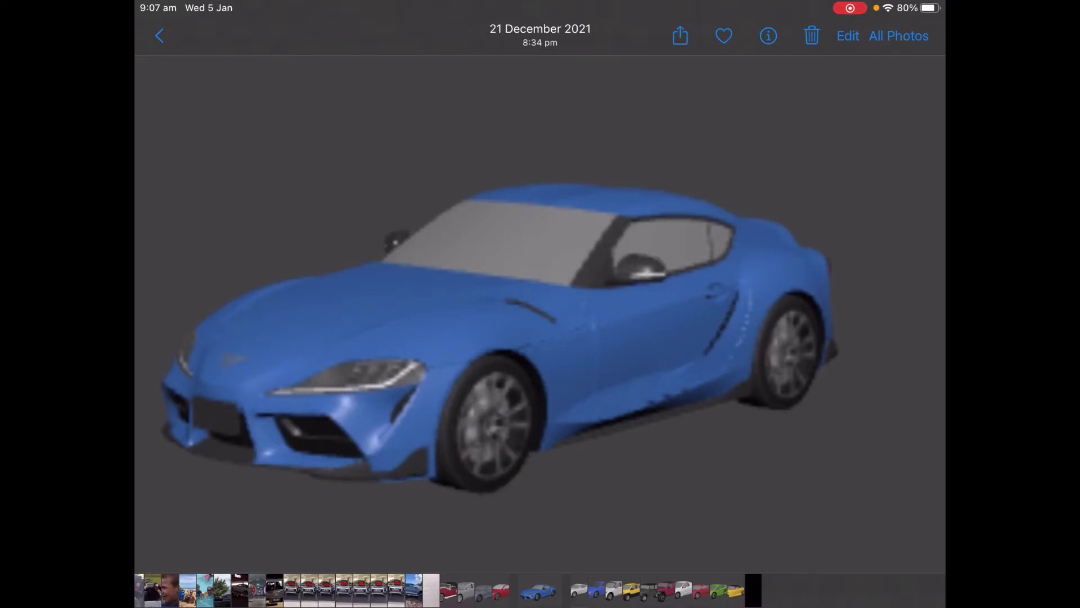
# Advance past the white coupe and blue coupe photos to the white SUV photo.
pyautogui.moveTo(675, 337); pyautogui.dragTo(338, 337)
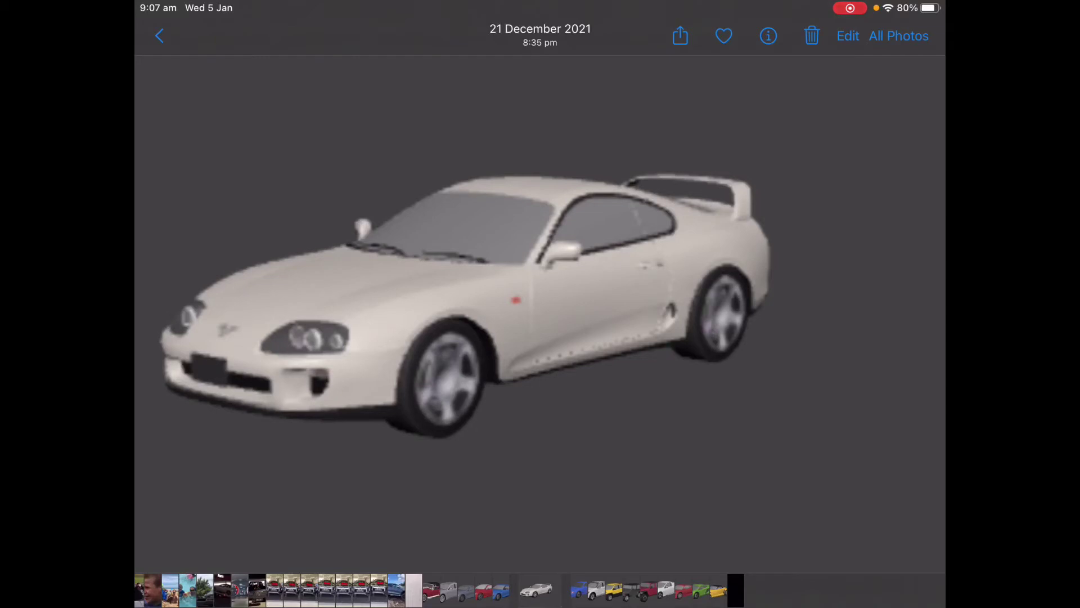
pyautogui.moveTo(675, 337); pyautogui.dragTo(338, 339)
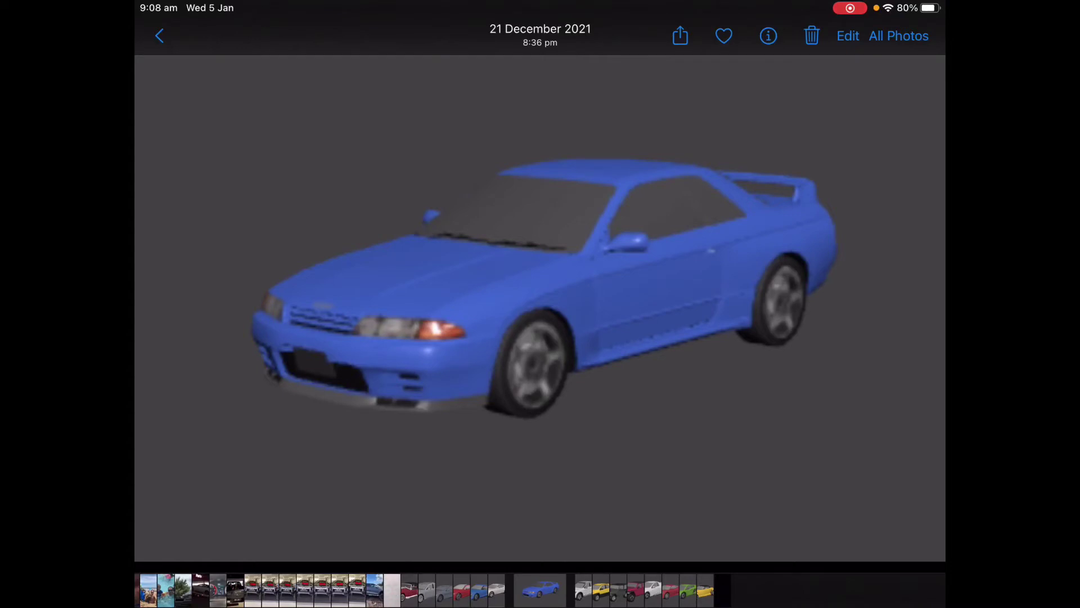
pyautogui.press('Right')
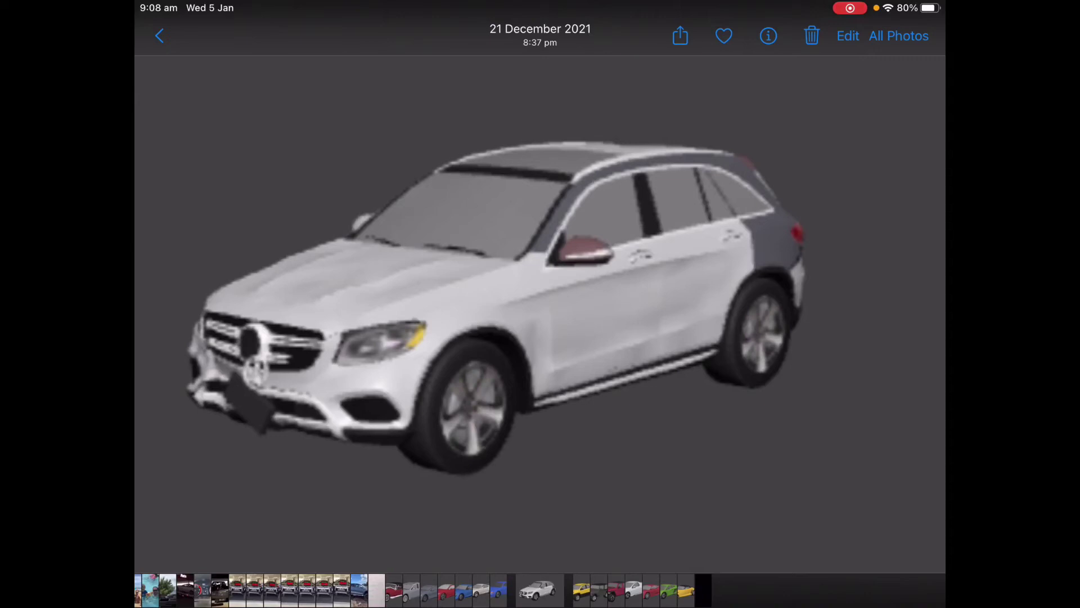
# Bring up the yellow and black SUV photo after the white SUV.
pyautogui.moveTo(760, 304); pyautogui.dragTo(338, 303)
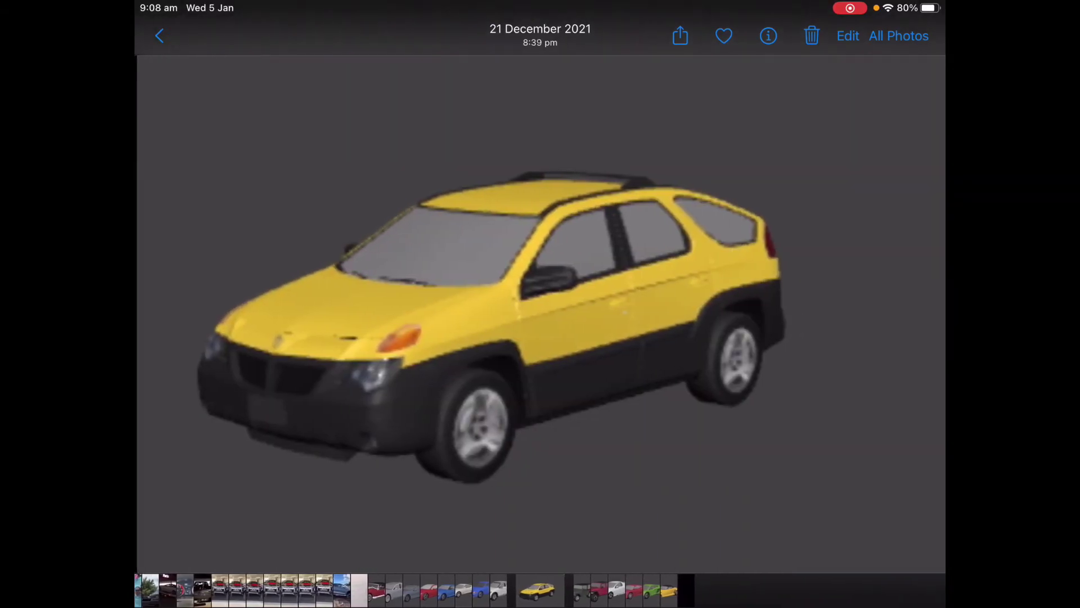